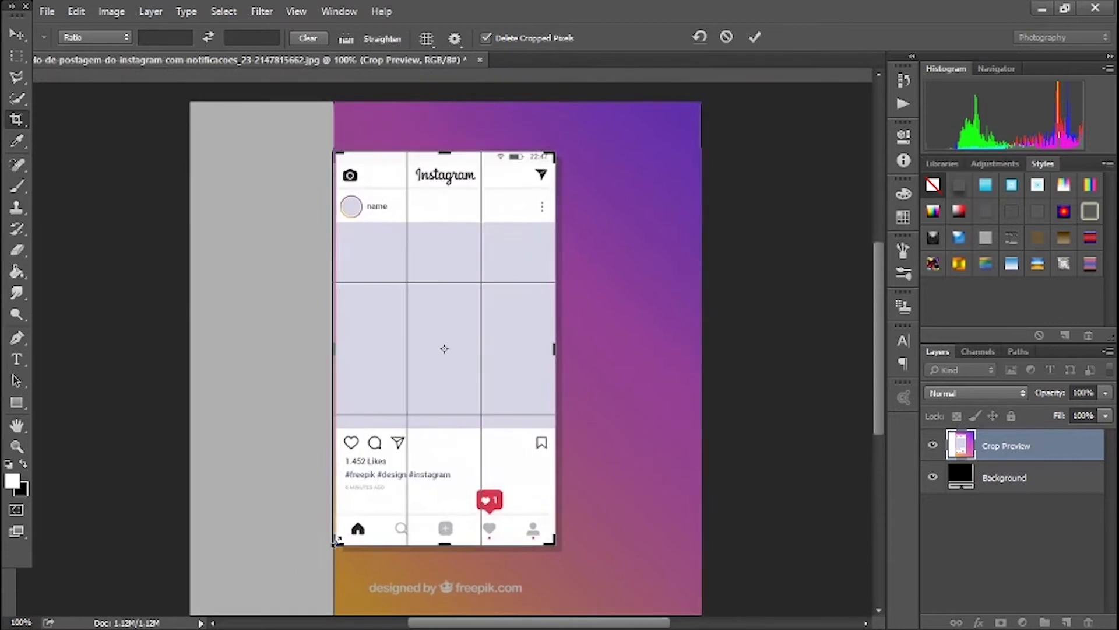
Show the rulers and apply the crop around the Instagram post screen, excluding the gradient background
key(ctrl+r)
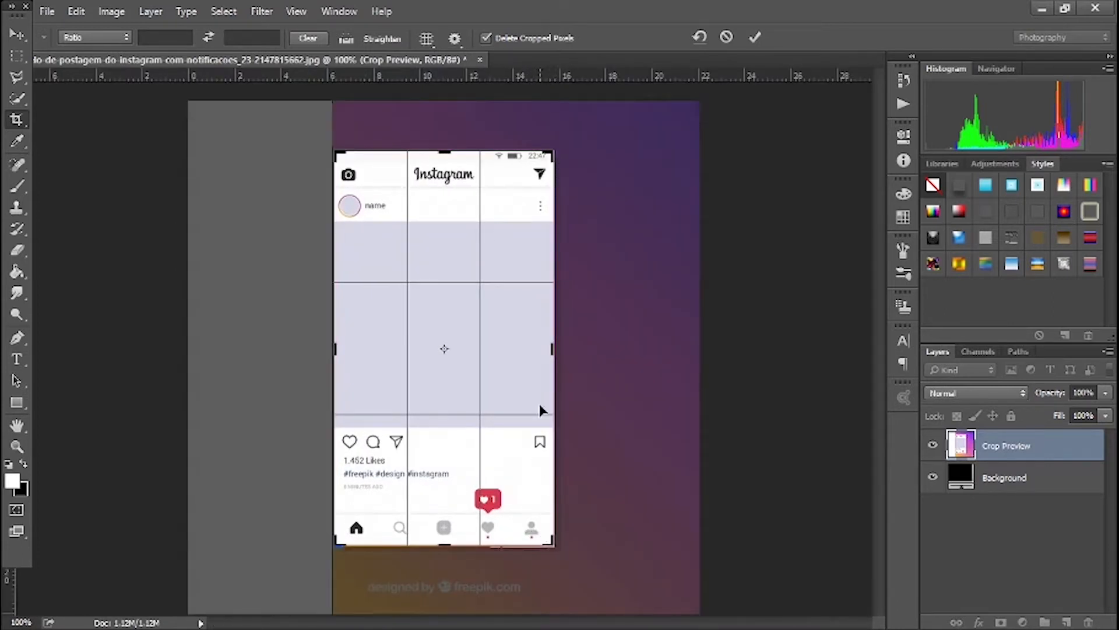
click(754, 37)
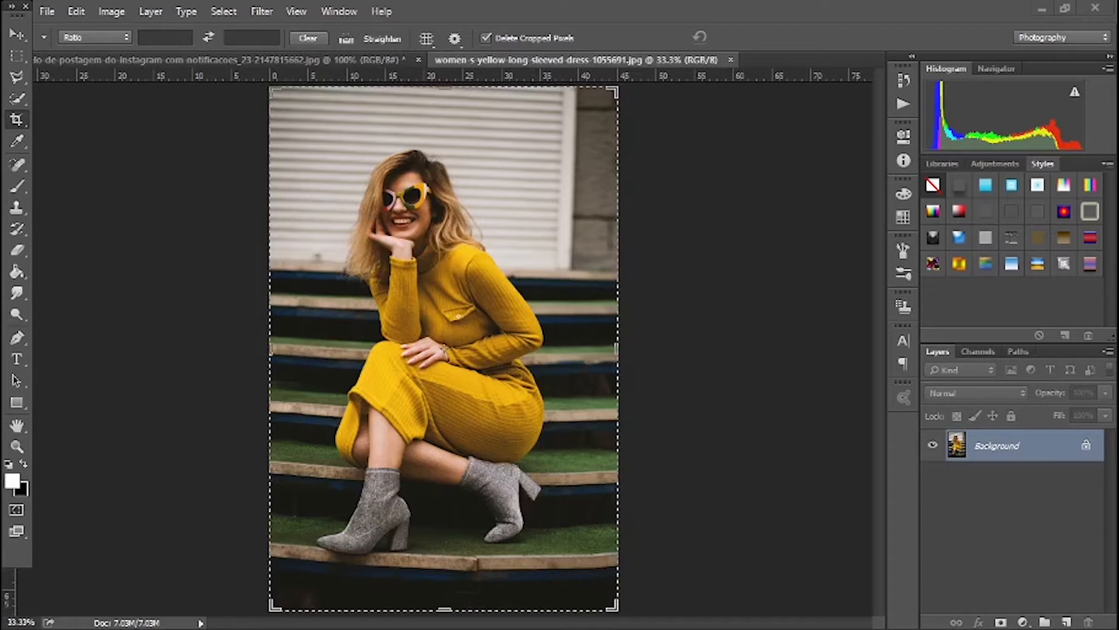
With the Pen tool, trace the path up the left edge of the woman's hair toward her forehead
click(22, 104)
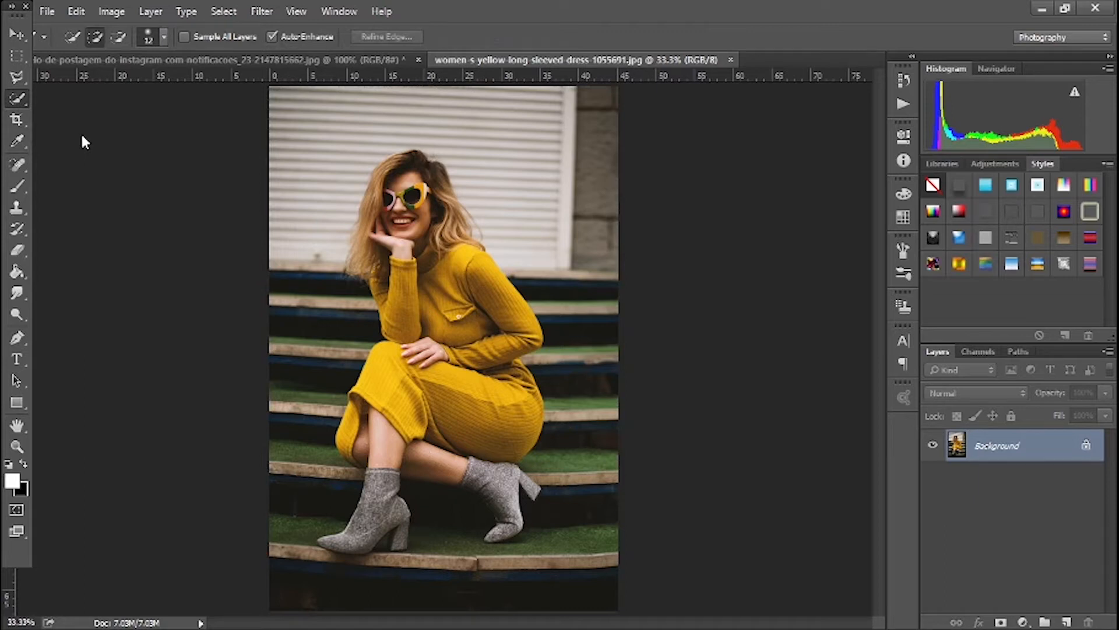
key(shift+w)
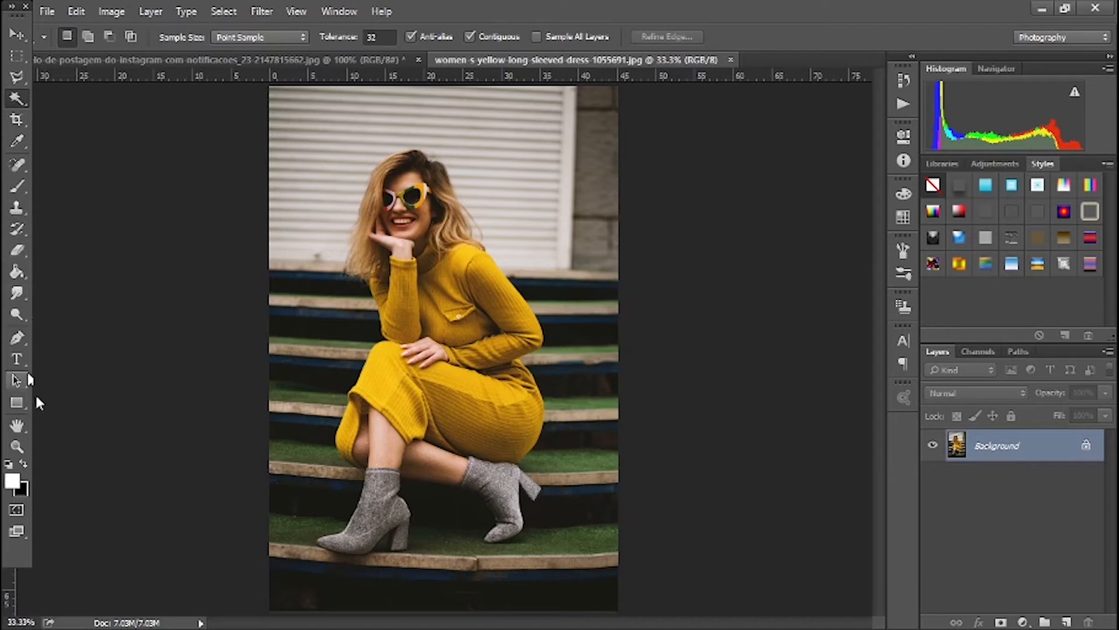
click(22, 340)
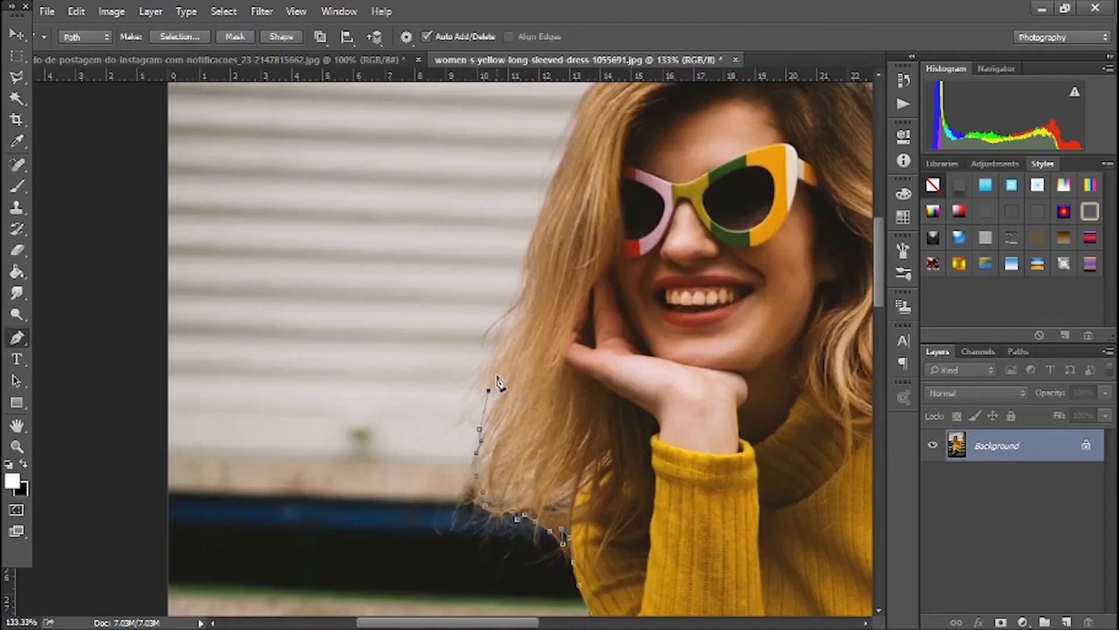
click(511, 351)
click(519, 335)
click(524, 310)
click(530, 273)
click(535, 232)
click(548, 201)
click(562, 164)
click(574, 129)
click(578, 108)
Continue the pen path over the crown of the head and down the right side of the hair to the shoulder
scroll(665, 149, up, 3)
click(604, 249)
click(634, 223)
click(661, 208)
click(686, 198)
drag(523, 622, 579, 622)
click(561, 231)
click(579, 232)
click(596, 240)
click(612, 260)
click(622, 291)
click(633, 316)
click(641, 342)
click(717, 533)
click(744, 556)
click(773, 598)
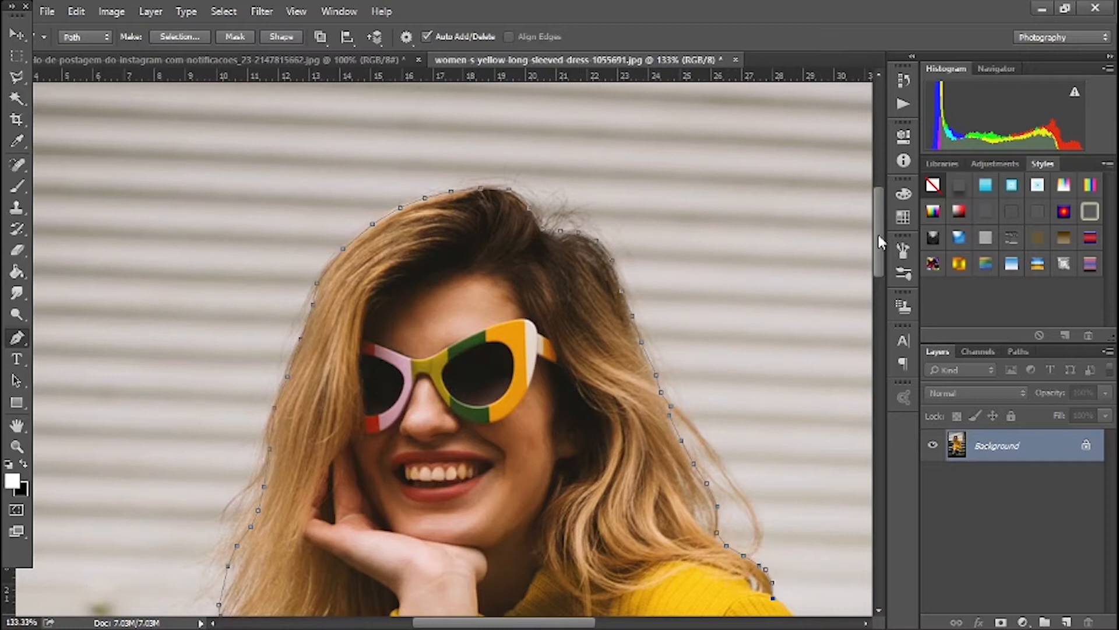
Continue the pen path along the woman's right-hand shoulder, sleeve and elbow, and in to her waist
scroll(776, 595, down, 6)
click(786, 249)
click(805, 281)
click(824, 302)
click(860, 349)
drag(554, 623, 604, 622)
click(684, 420)
click(720, 470)
click(747, 513)
click(761, 546)
click(769, 581)
drag(883, 324, 879, 415)
click(763, 421)
click(751, 440)
click(719, 453)
click(676, 471)
click(683, 489)
click(697, 509)
click(712, 525)
Trace the path around the hip and the rounded underside of the yellow skirt to the rear boot
click(750, 597)
click(772, 479)
click(765, 337)
click(742, 403)
click(706, 438)
click(682, 459)
click(665, 473)
click(653, 482)
Outline the rear boot's protruding heel, back edge and sole to the tip of its toe
click(684, 507)
click(758, 570)
drag(879, 397, 879, 430)
click(765, 394)
click(757, 414)
click(745, 430)
click(738, 443)
click(724, 438)
click(709, 416)
click(677, 372)
click(673, 416)
click(677, 463)
click(686, 488)
click(690, 515)
click(690, 541)
scroll(730, 438, down, 3)
click(670, 412)
click(637, 427)
click(619, 433)
click(585, 443)
click(562, 447)
click(538, 443)
Trace the path up the front of the rear boot and along the underside of the leg to the front boot
click(546, 415)
click(571, 388)
click(581, 350)
click(560, 313)
click(527, 271)
click(496, 253)
click(434, 225)
scroll(564, 227, left, 5)
click(521, 217)
click(453, 205)
click(422, 197)
click(367, 191)
click(338, 187)
Outline the back and the block heel of the front boot and continue along its sole
click(341, 216)
click(334, 237)
click(329, 249)
click(349, 270)
click(364, 289)
click(376, 314)
click(380, 338)
click(375, 379)
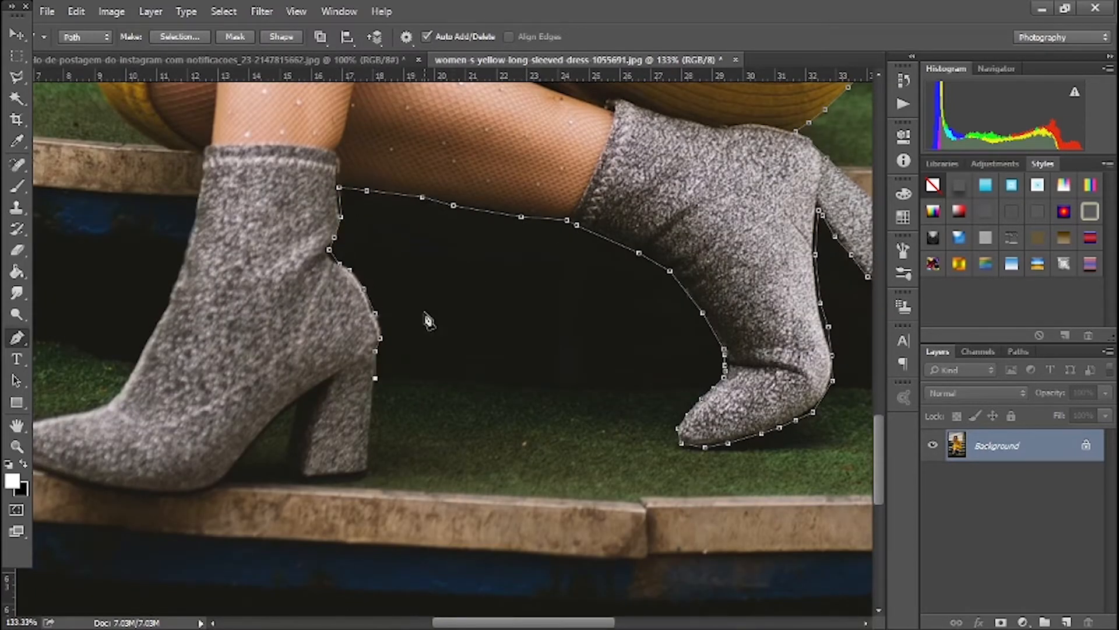
scroll(408, 338, down, 4)
click(365, 357)
click(321, 360)
click(303, 359)
click(285, 351)
click(289, 328)
click(295, 295)
click(256, 329)
click(224, 364)
click(174, 378)
click(130, 377)
Trace the rest of the front boot's sole, around its toe and up the instep toward the ankle
drag(459, 622, 409, 621)
click(316, 369)
click(283, 360)
click(262, 352)
click(237, 340)
click(236, 326)
click(273, 307)
click(332, 292)
click(352, 275)
click(367, 251)
click(386, 212)
click(400, 415)
click(408, 391)
Continue the path up the front boot's shaft, around the hanging skirt hem and up the skirt's left edge
drag(880, 483, 881, 391)
click(418, 353)
click(426, 326)
click(393, 258)
click(378, 251)
click(364, 241)
click(352, 232)
click(344, 224)
click(326, 406)
click(326, 308)
click(337, 283)
click(345, 263)
click(357, 230)
click(366, 215)
click(364, 202)
click(361, 176)
click(368, 165)
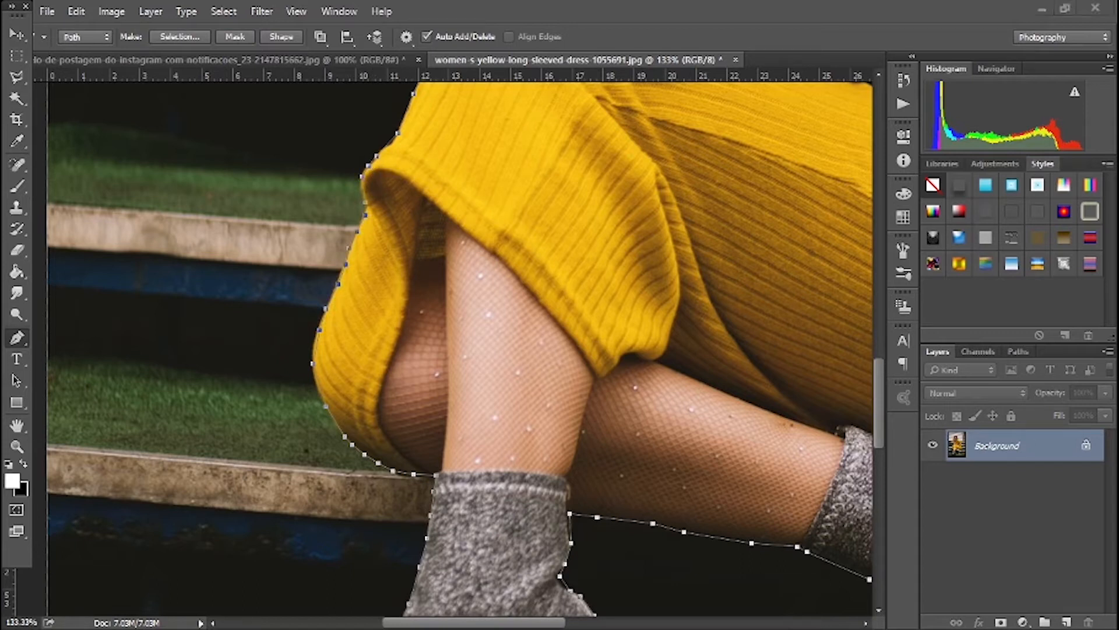
Convert the path around the woman into a selection and add a layer mask that hides the photo's background
click(10, 622)
key(BackSpace)
key(Return)
key(ctrl+Return)
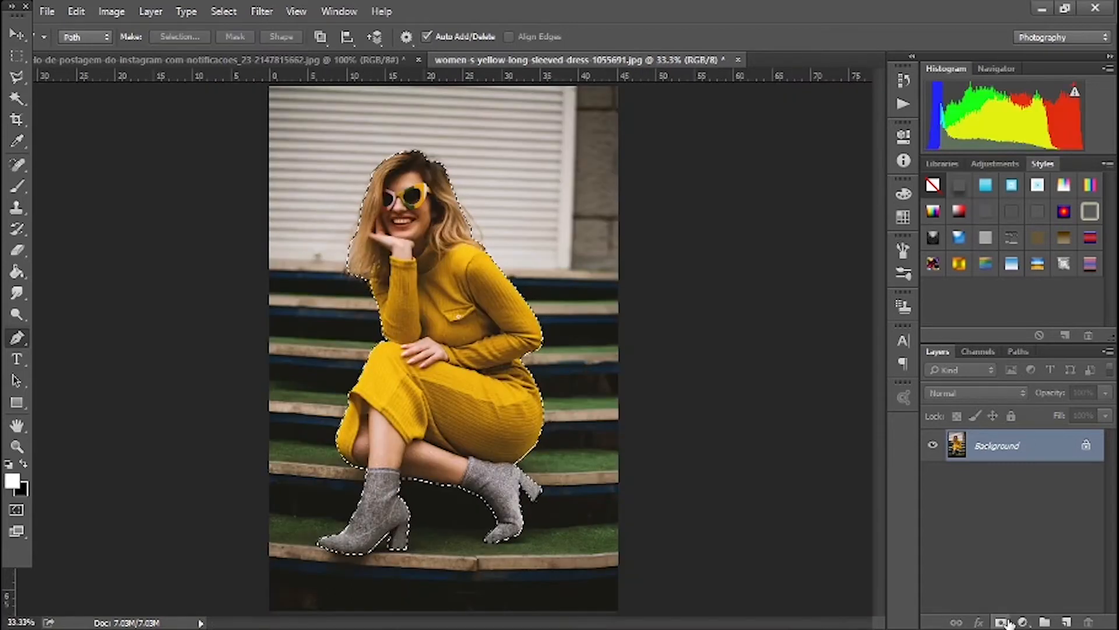
click(1007, 623)
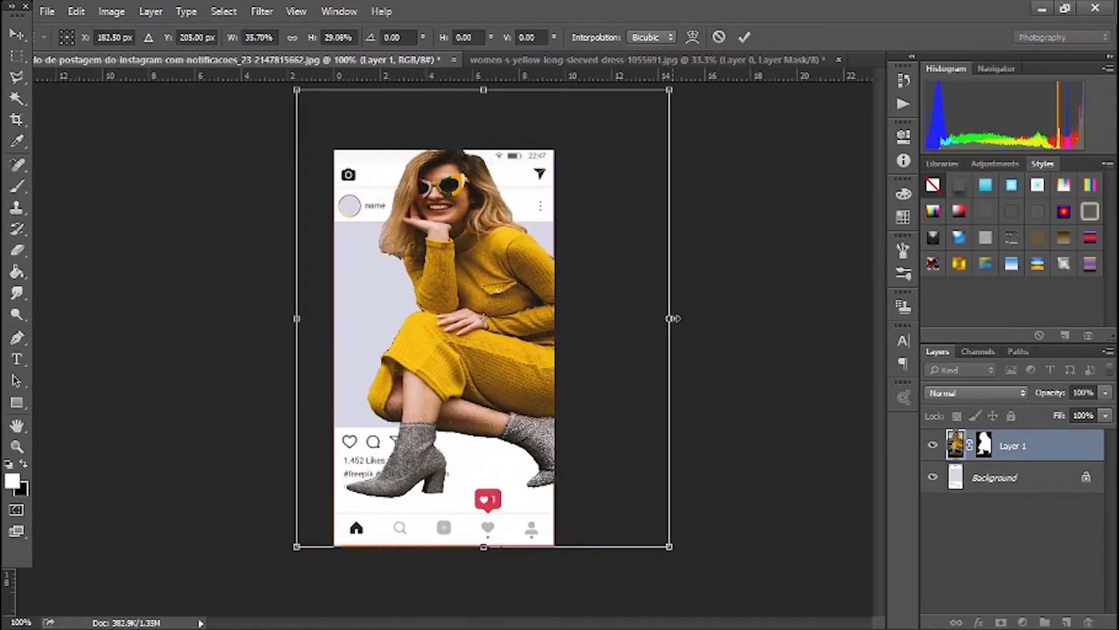
Scale the woman's cutout to 22.27% width and 20.21% height and place it over the post's picture area
drag(670, 317, 617, 306)
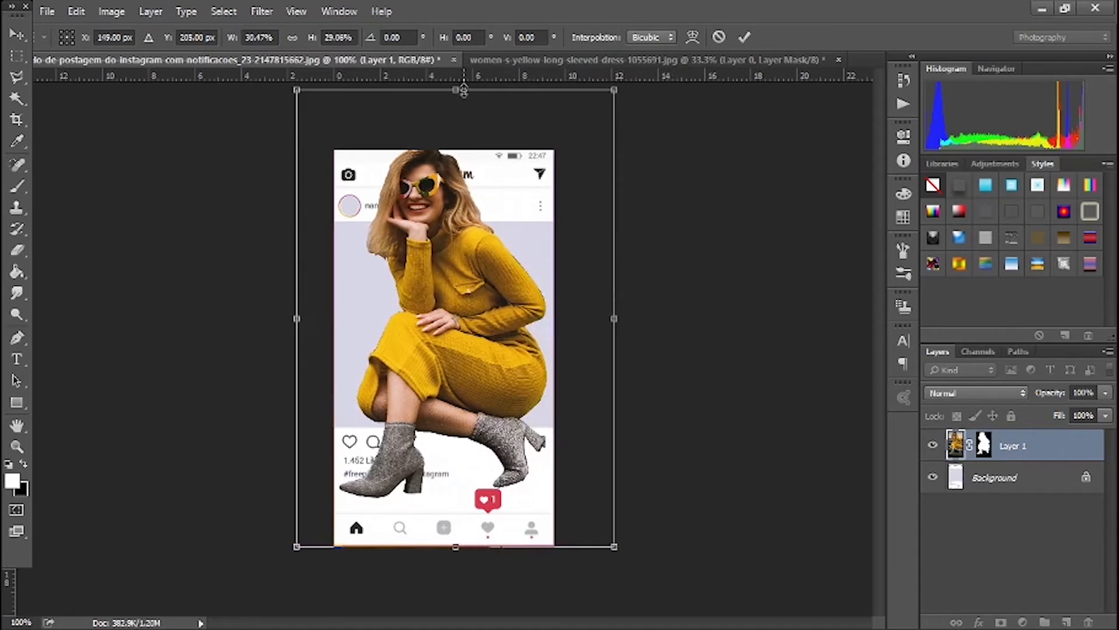
drag(456, 90, 455, 111)
drag(615, 111, 528, 229)
drag(441, 387, 476, 340)
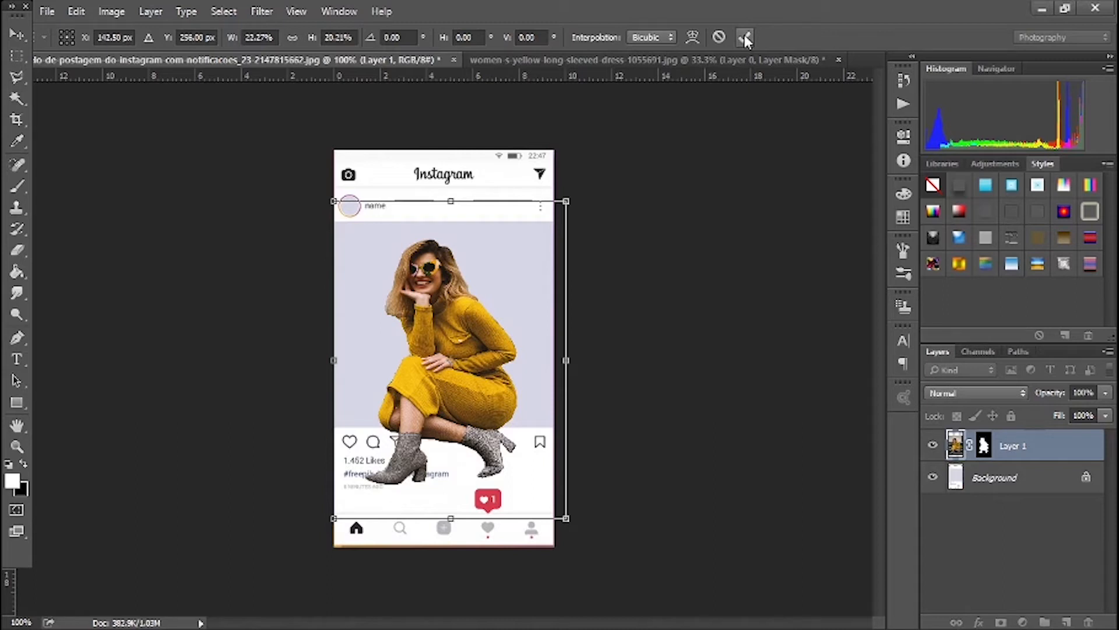
drag(475, 370, 486, 366)
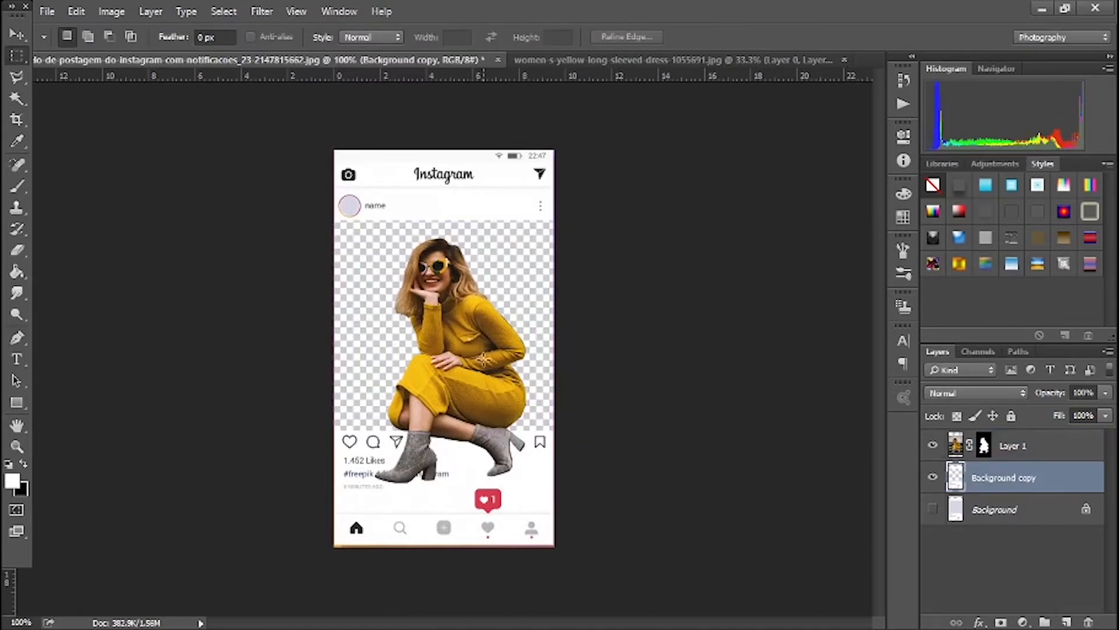
Nudge the template copy and the woman's cutout layer slightly to fine-tune their positions in the post
click(16, 34)
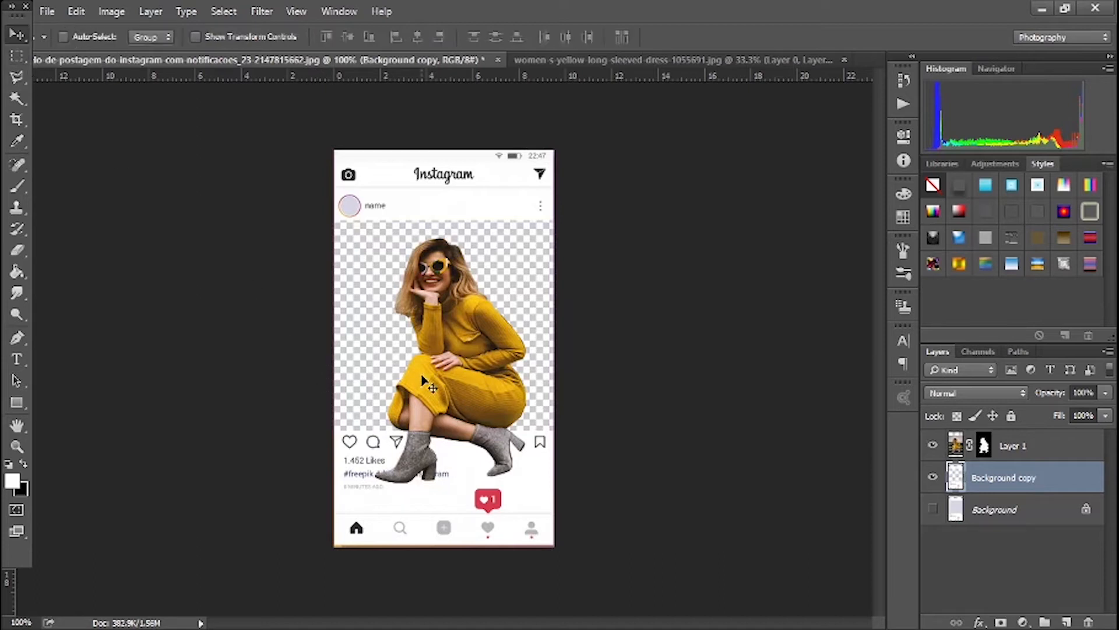
mouse_move(458, 383)
mouse_down()
mouse_move(460, 371)
mouse_move(462, 392)
mouse_up()
click(991, 444)
mouse_move(478, 351)
mouse_down()
mouse_move(476, 333)
mouse_move(478, 354)
mouse_up()
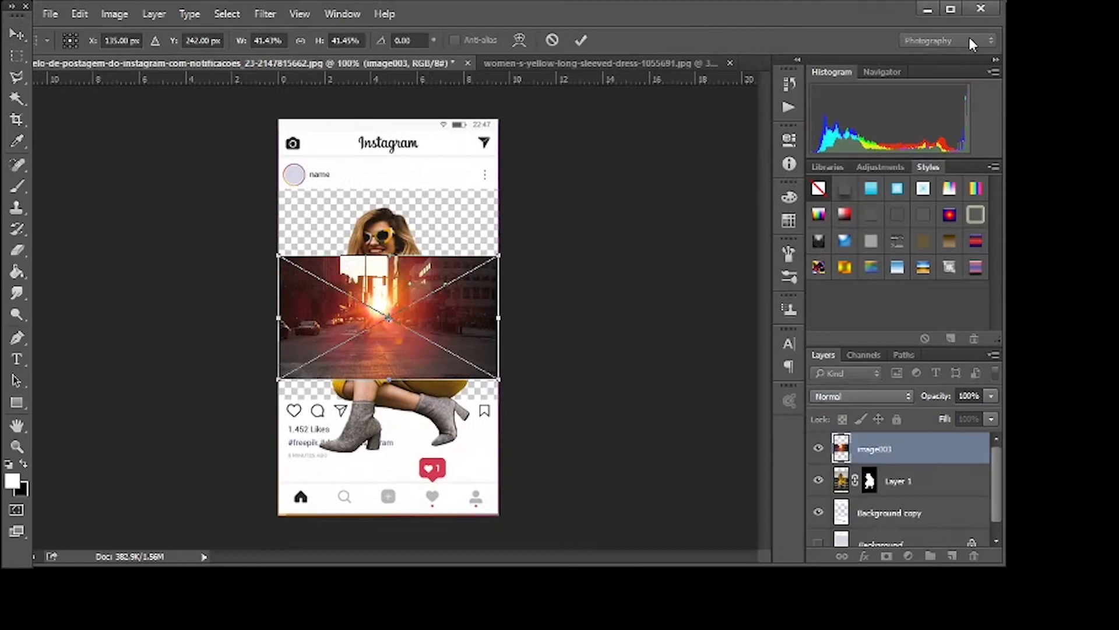
Enlarge the placed sunset street image beyond the post frame and position it to fill the picture area
click(955, 10)
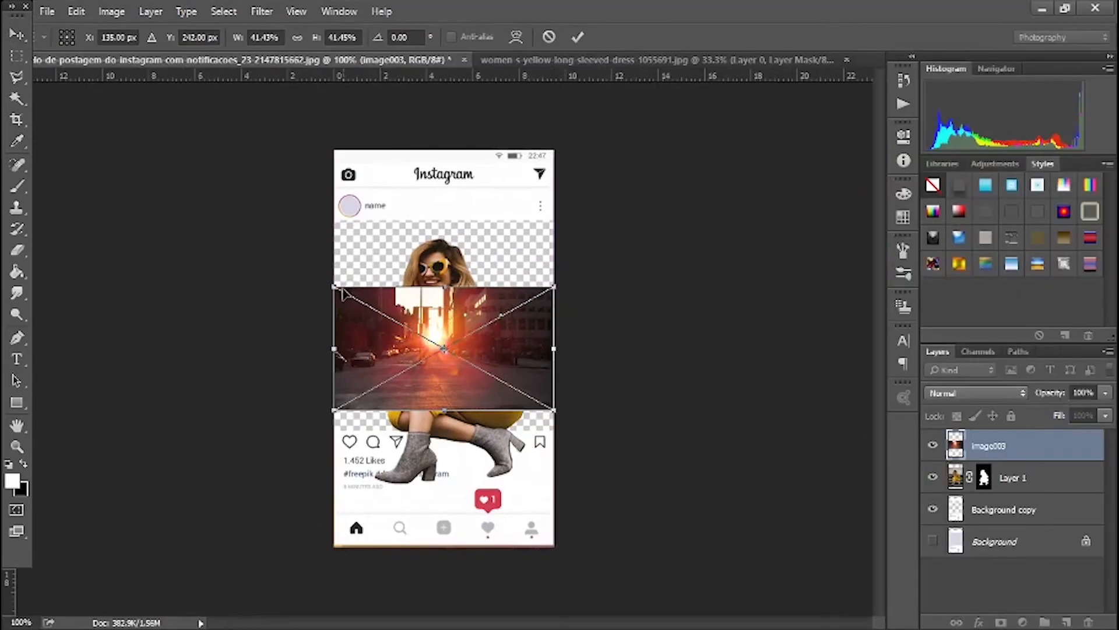
drag(336, 287, 55, 125)
drag(482, 260, 766, 278)
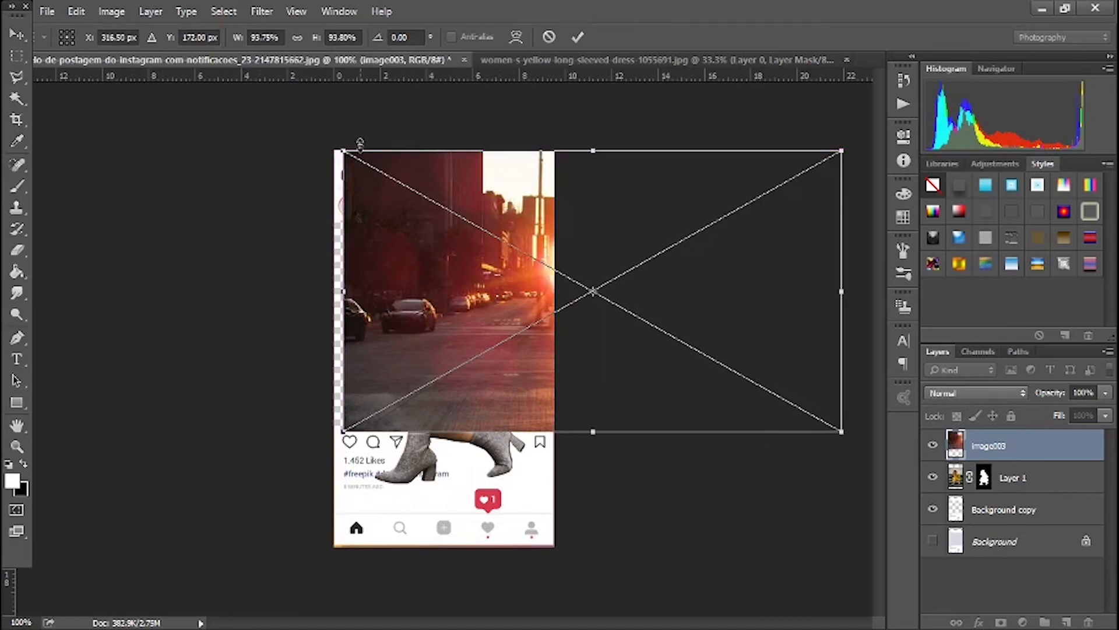
drag(342, 151, 83, 4)
drag(505, 183, 589, 214)
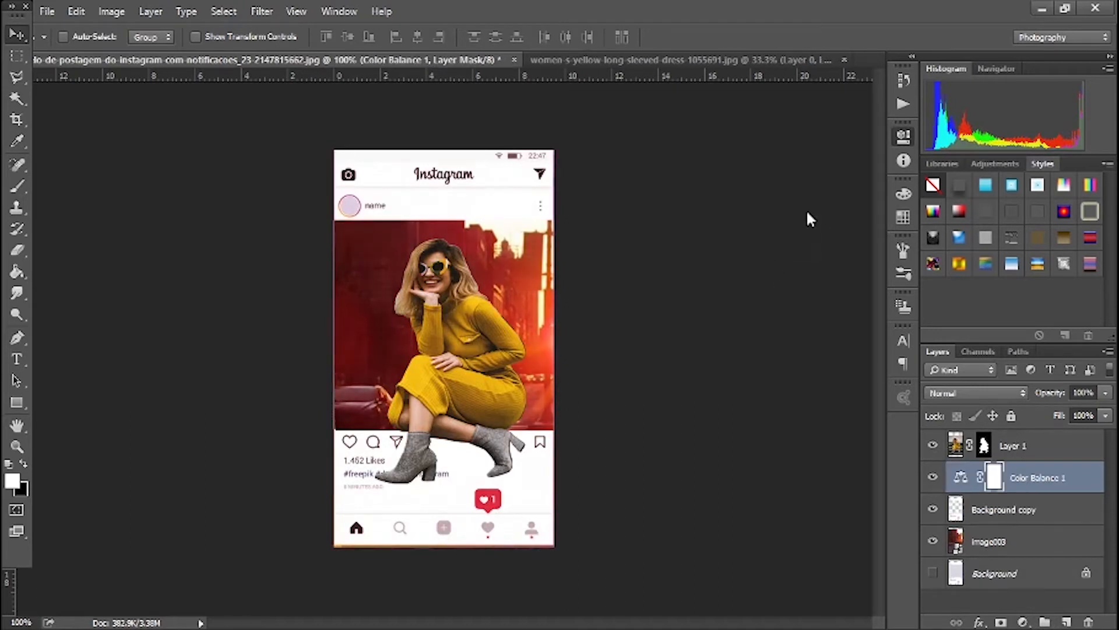
Move the Color Balance layer above the woman's layer, clip it to that layer, and invert its mask to black
drag(1050, 477, 1038, 439)
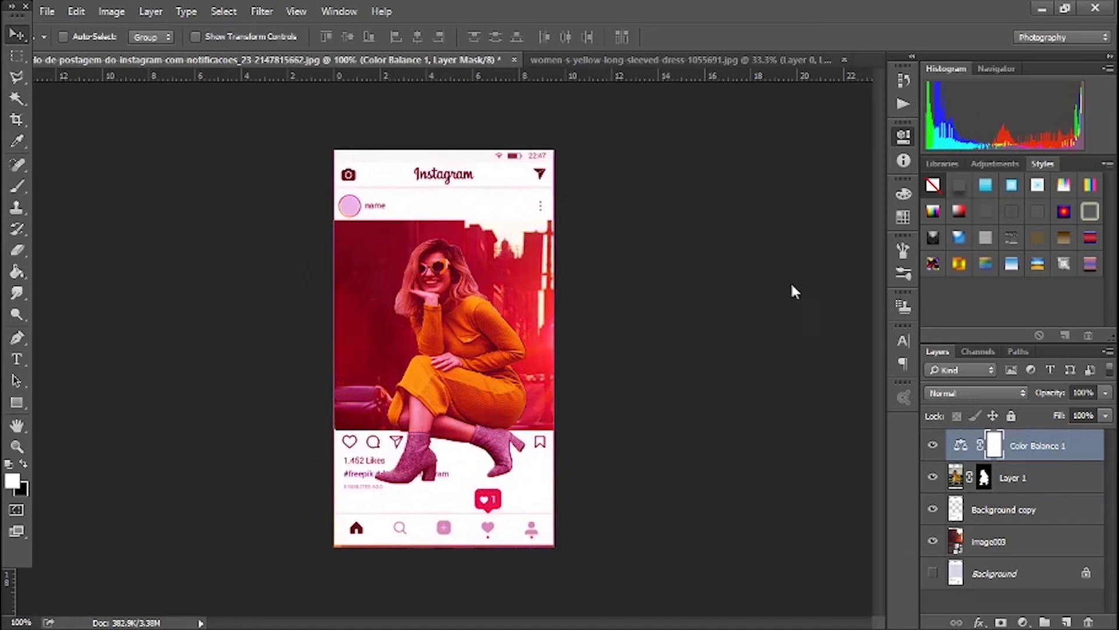
alt+click(966, 460)
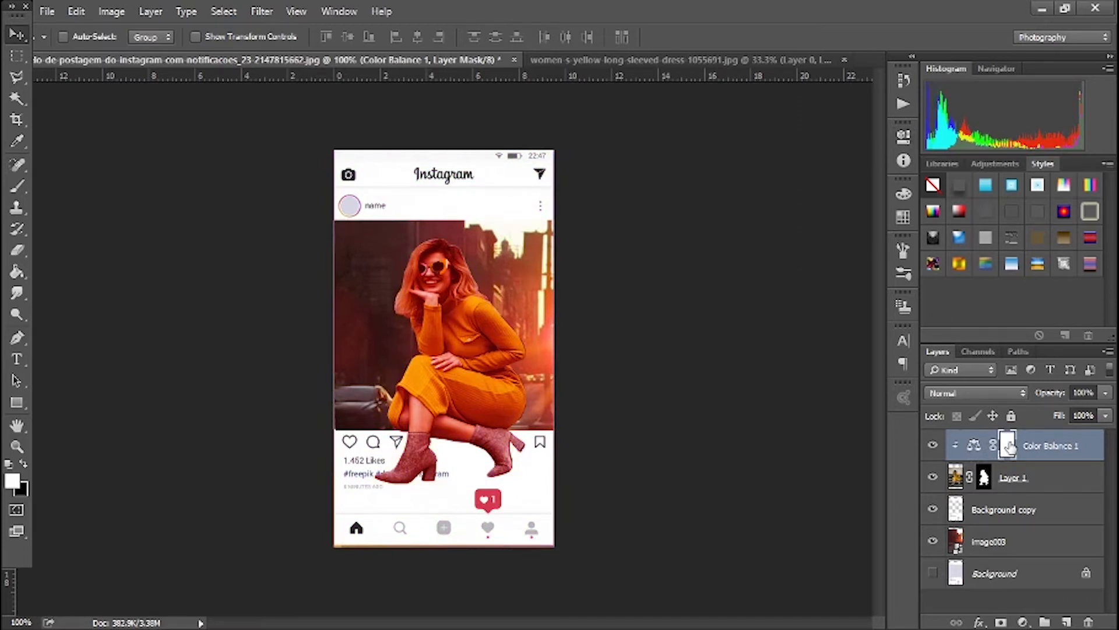
key(ctrl+i)
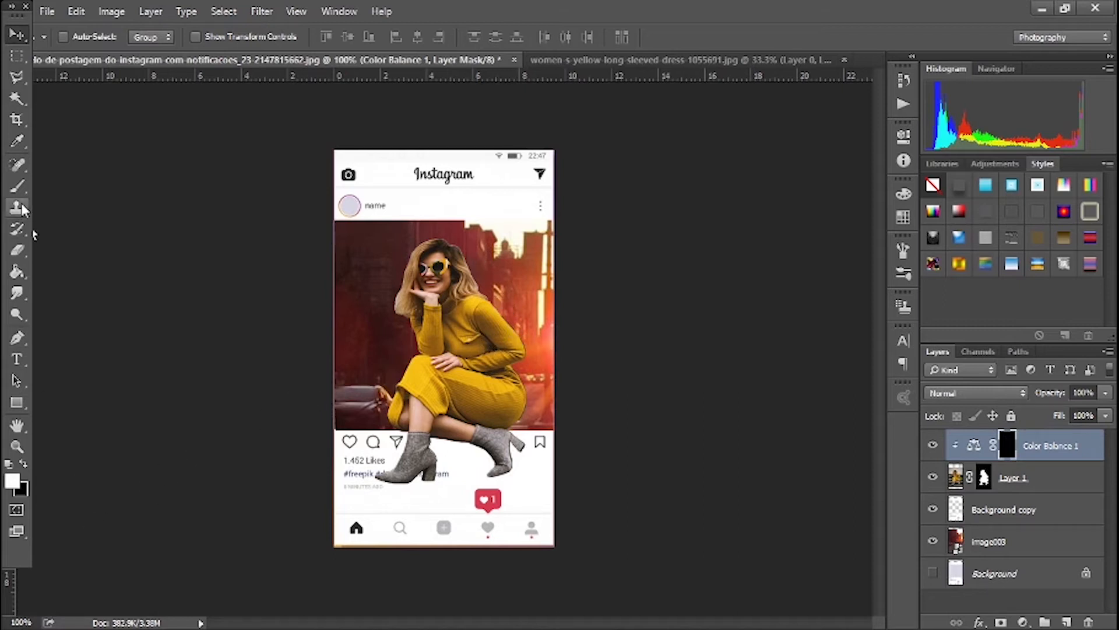
Brush white onto the Color Balance mask to bring the red tint onto the woman's hair, sleeve, dress edge and boots
click(17, 186)
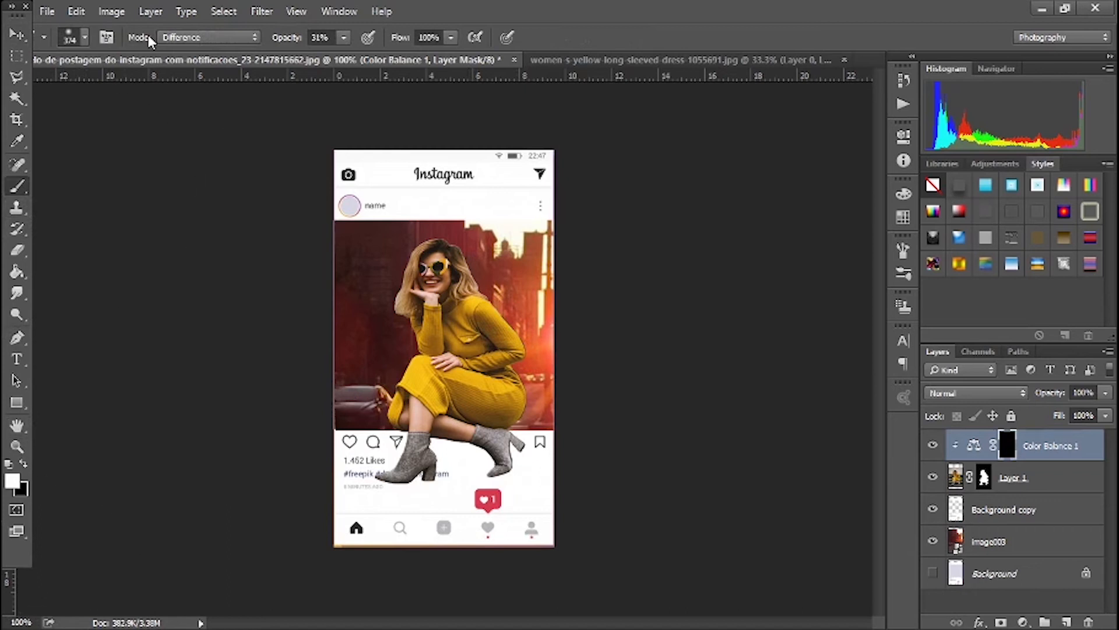
click(121, 87)
key(ctrl+plus)
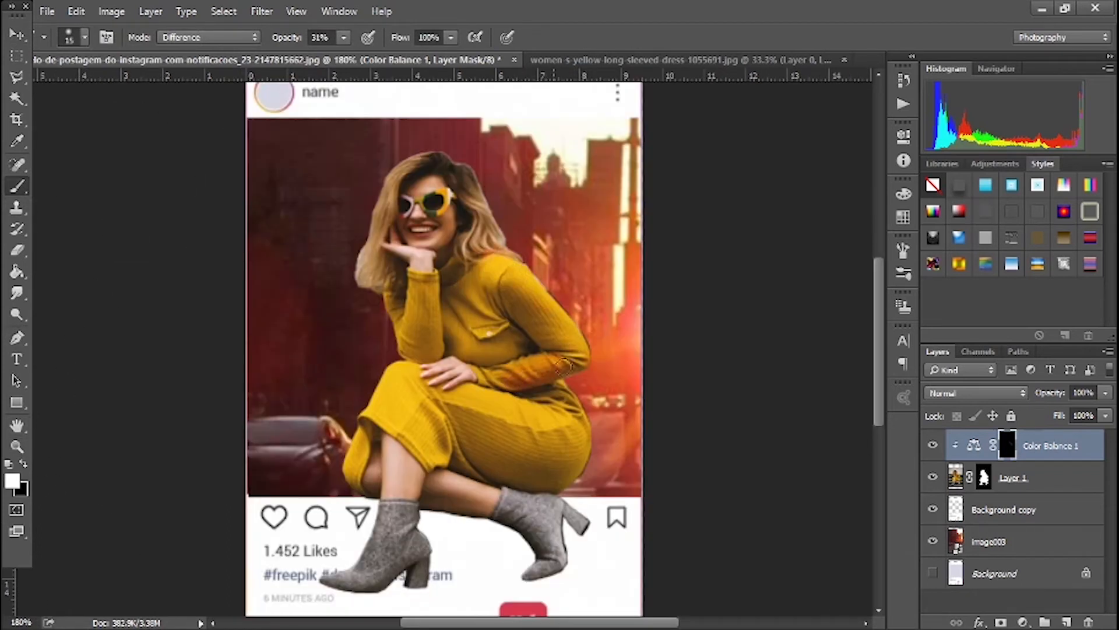
mouse_move(563, 388)
mouse_down()
mouse_move(582, 440)
mouse_move(544, 485)
mouse_move(571, 478)
mouse_move(583, 453)
mouse_move(559, 390)
mouse_move(580, 432)
mouse_move(542, 463)
mouse_move(577, 425)
mouse_up()
mouse_move(595, 544)
mouse_down()
mouse_move(551, 495)
mouse_move(559, 552)
mouse_up()
key(bracketleft)
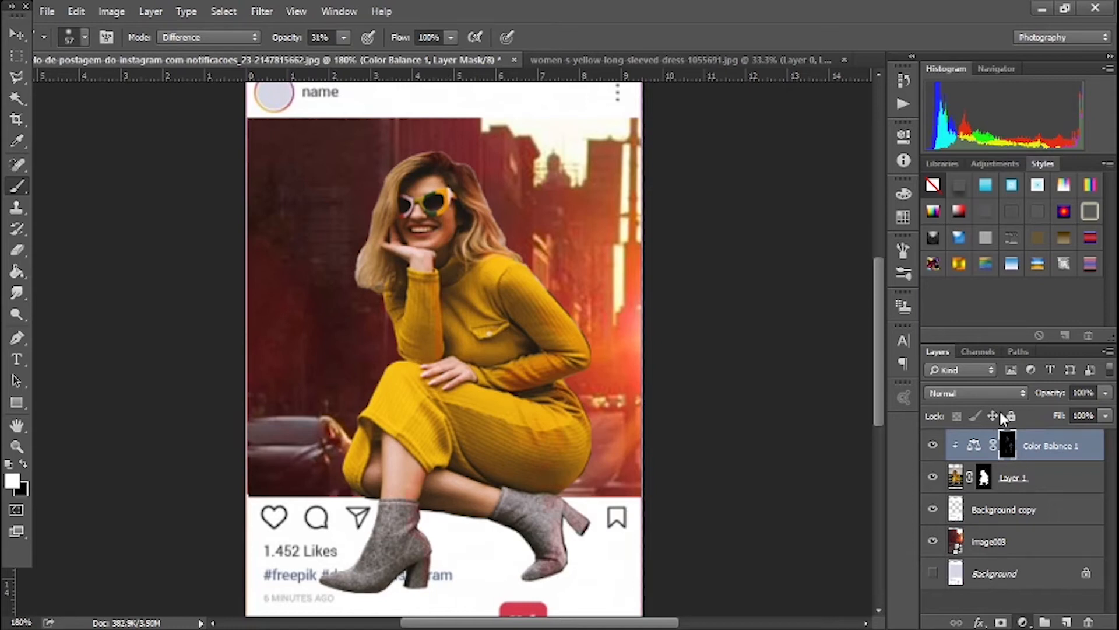
mouse_move(816, 186)
mouse_down()
mouse_move(758, 191)
mouse_move(889, 194)
mouse_move(824, 192)
mouse_up()
click(857, 122)
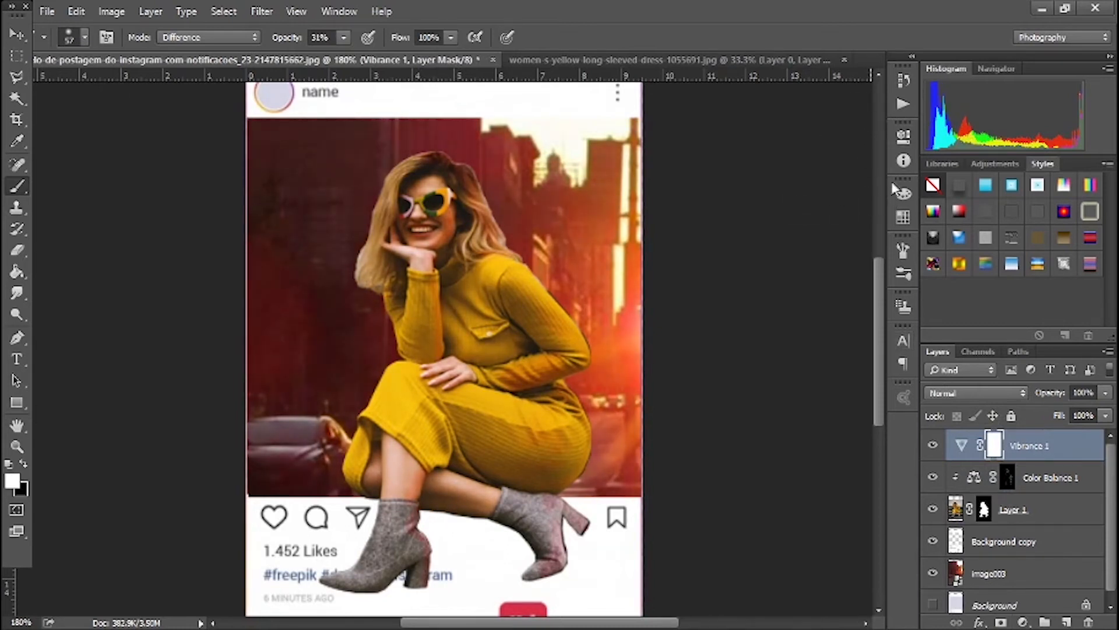
click(1043, 447)
key(Delete)
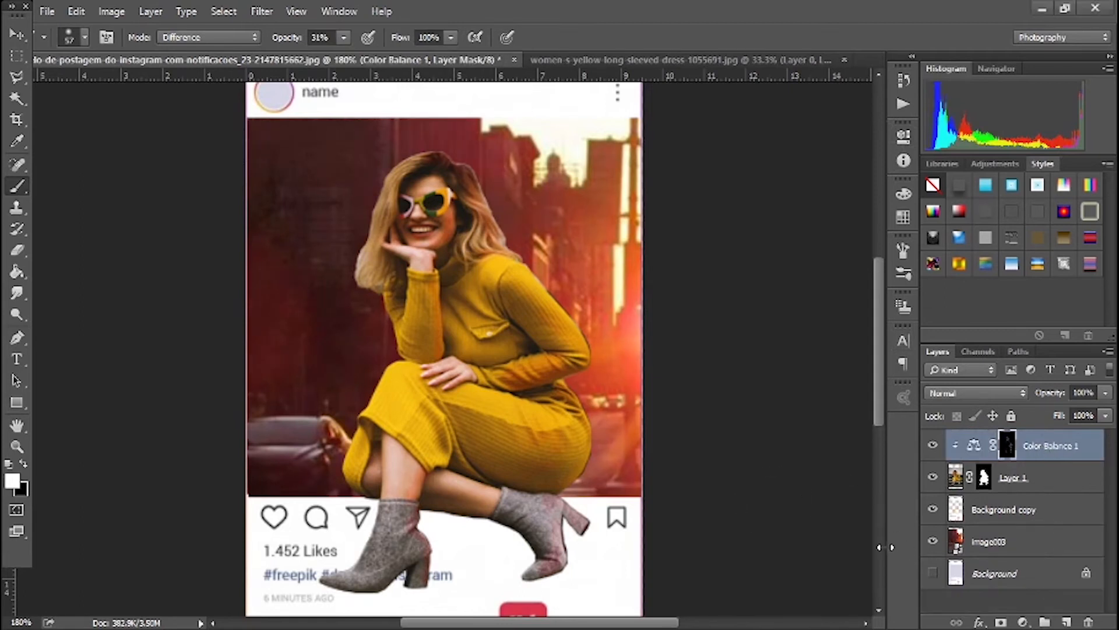
Add a strong, high-contrast Exposure adjustment clipped to the woman's cutout and invert its mask to black
click(1012, 373)
drag(792, 216, 849, 295)
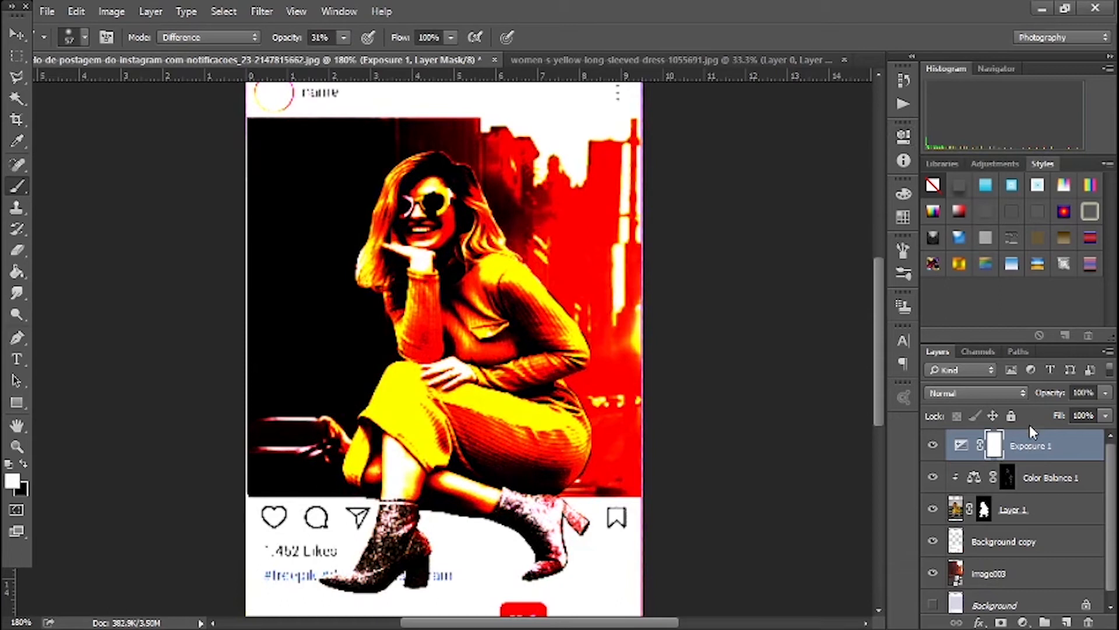
alt+click(966, 459)
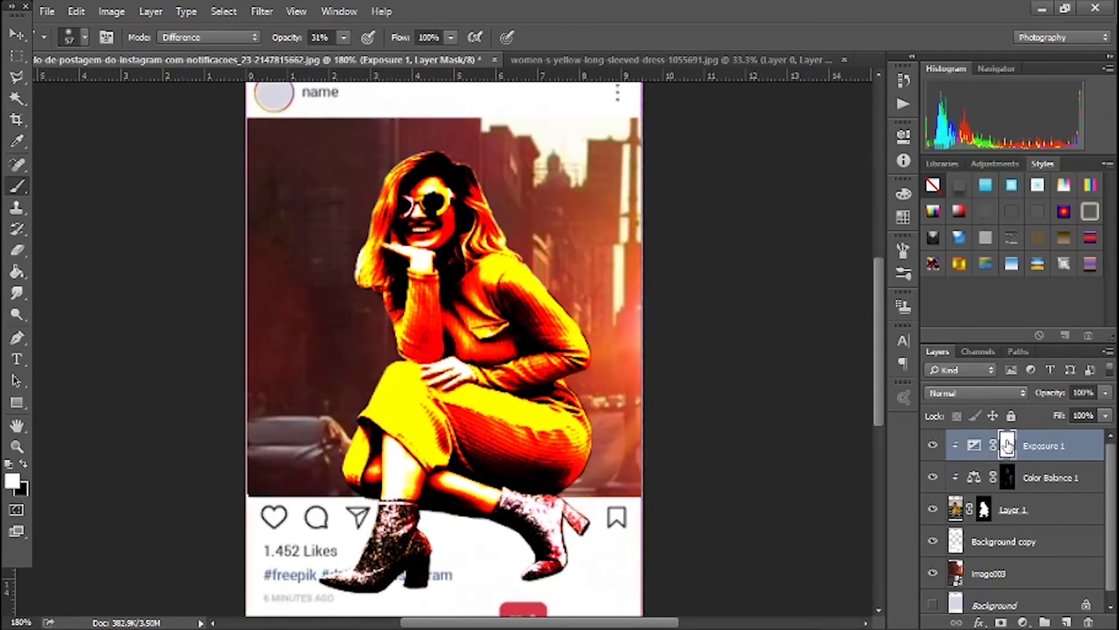
key(ctrl+i)
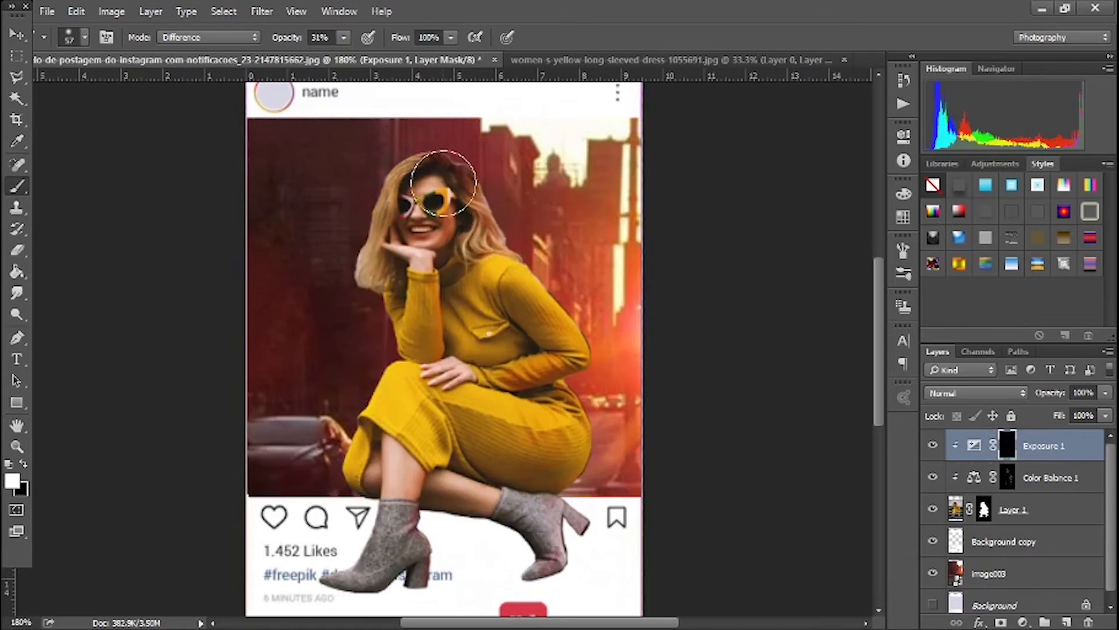
Shrink the brush to 6 px and paint bright highlights on the Exposure 1 mask along the woman's hair, sleeves, dress and legs
click(20, 622)
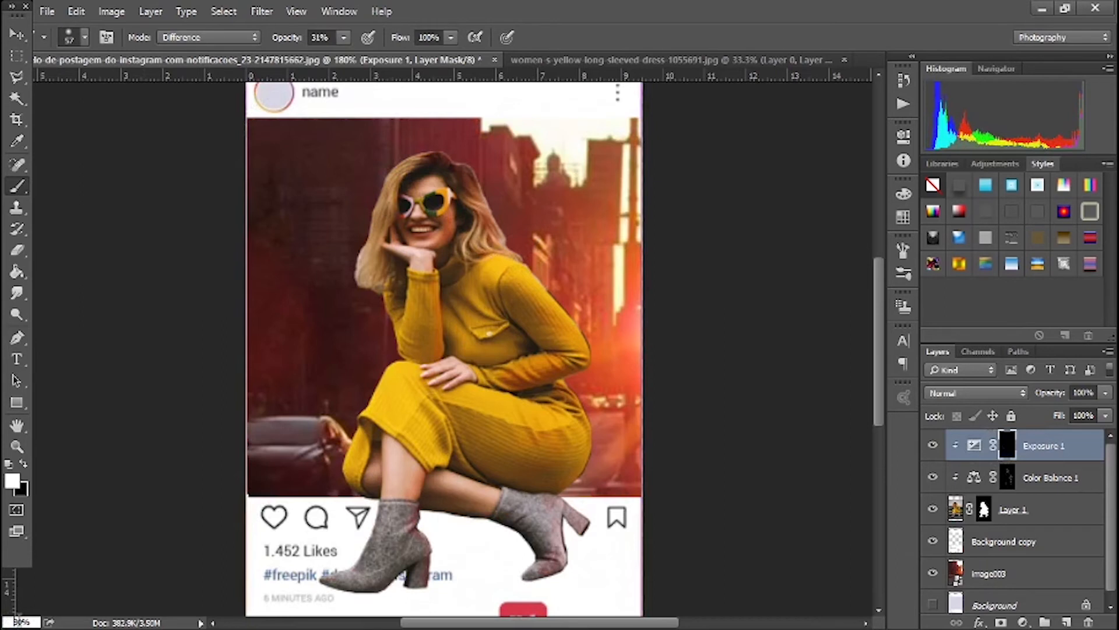
text(280)
key(Return)
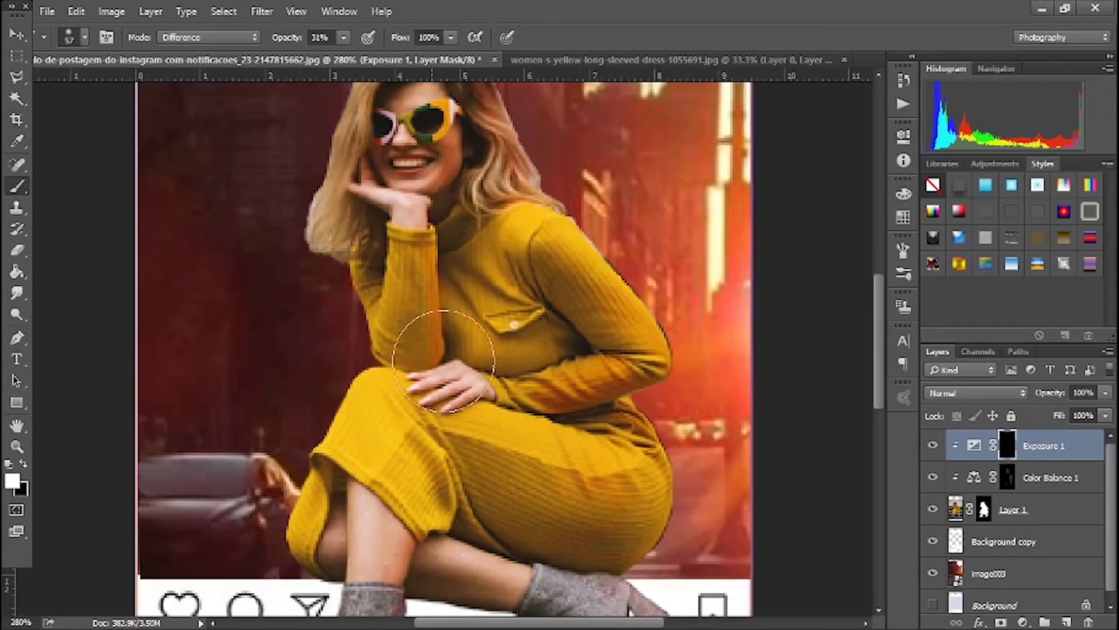
key(bracketleft)
key(bracketleft)
key(bracketleft)
key(bracketleft)
key(bracketleft)
key(bracketleft)
key(bracketleft)
key(bracketleft)
key(bracketleft)
key(bracketleft)
key(bracketleft)
key(bracketleft)
key(bracketleft)
key(bracketleft)
key(bracketleft)
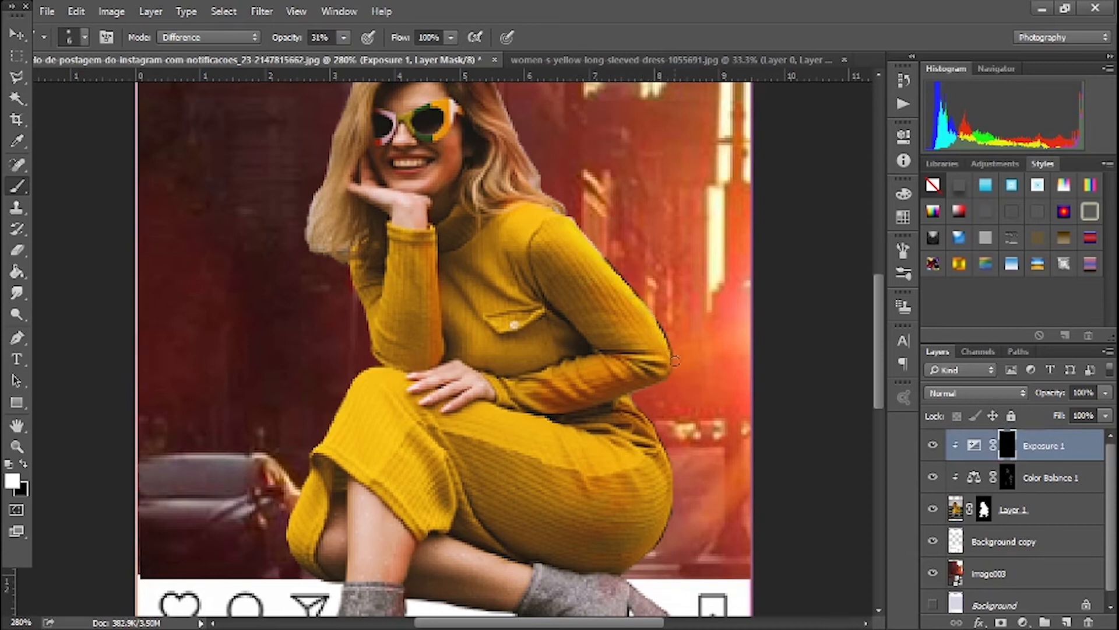
click(934, 446)
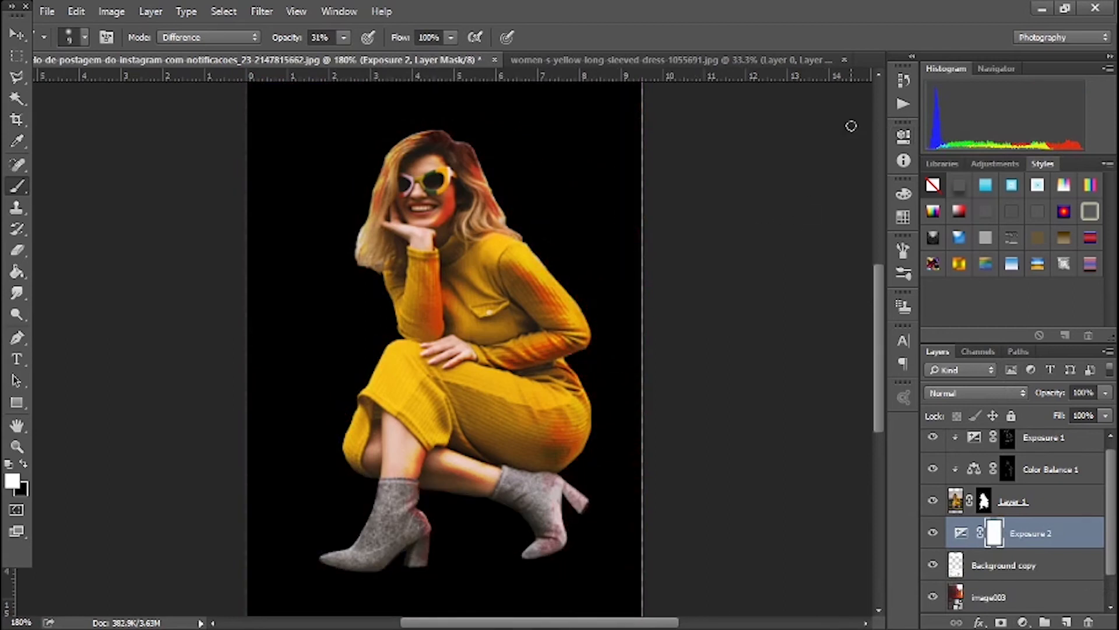
Clip the darkening Exposure 2 layer to the Background copy layer and invert its mask to black
alt+click(990, 548)
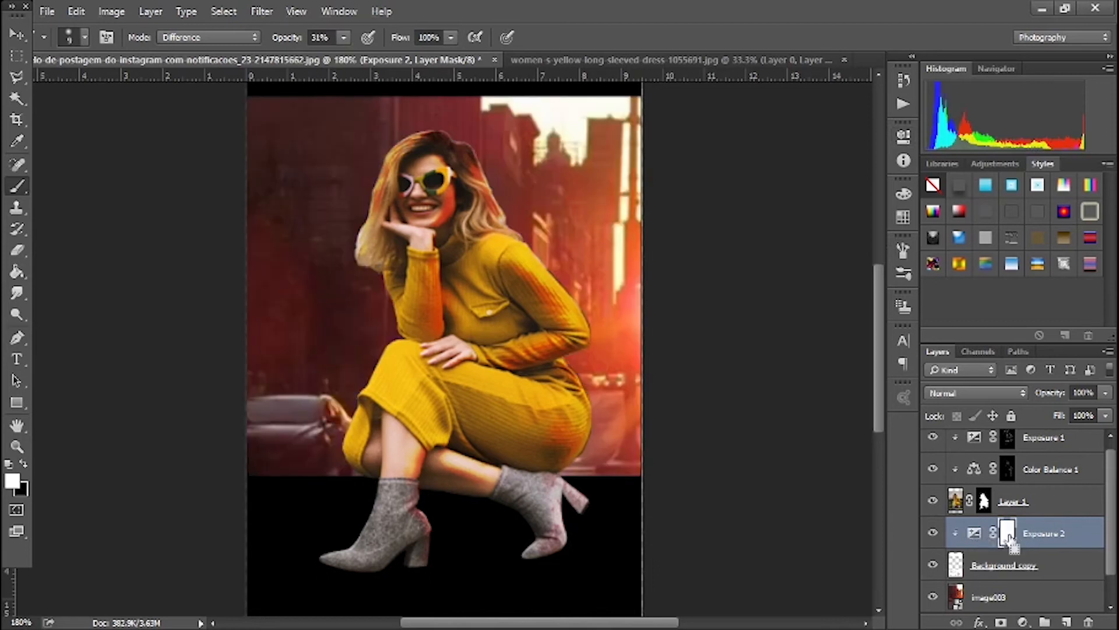
key(ctrl+i)
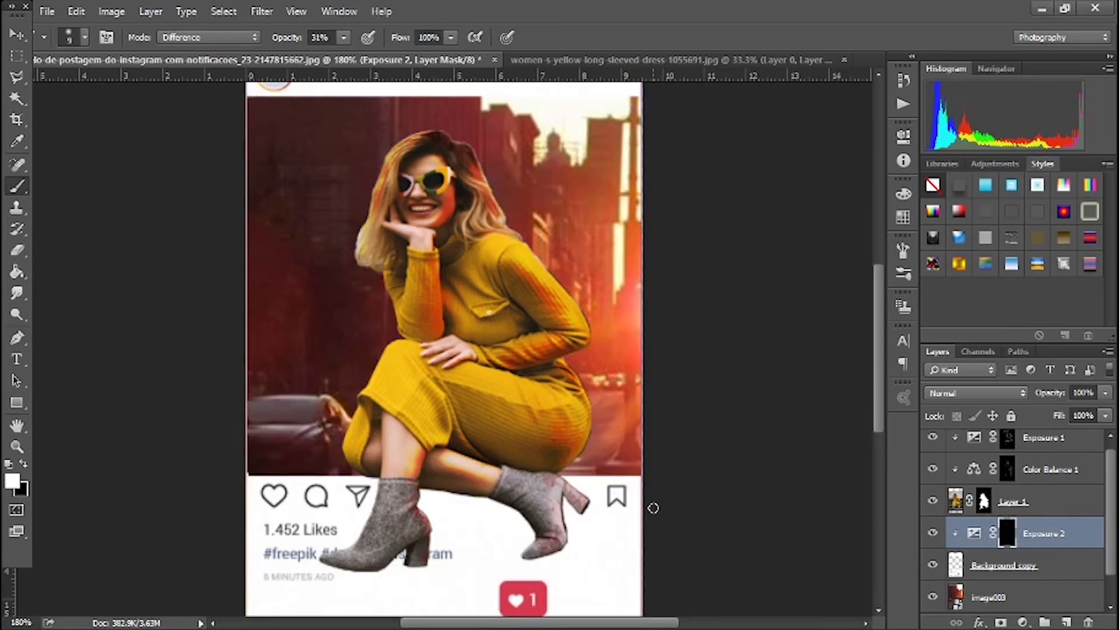
Paint soft shadows around the legs and boots on the Exposure 2 mask with a 20 px brush at 20% opacity
drag(883, 348, 880, 389)
click(17, 623)
text(280)
key(Return)
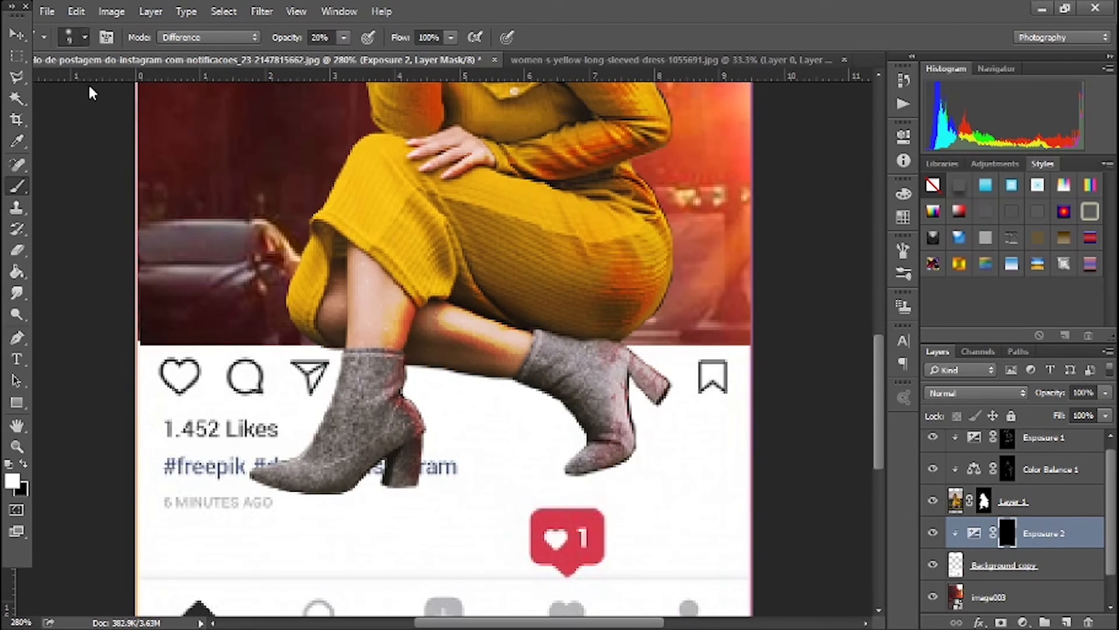
key(bracketright)
key(bracketright)
key(bracketright)
key(bracketright)
mouse_move(470, 384)
mouse_down()
mouse_move(419, 387)
mouse_move(470, 382)
mouse_move(542, 404)
mouse_move(569, 442)
mouse_move(554, 457)
mouse_move(570, 478)
mouse_move(626, 431)
mouse_move(621, 420)
mouse_up()
mouse_move(332, 354)
mouse_down()
mouse_move(309, 347)
mouse_move(327, 350)
mouse_move(344, 386)
mouse_move(339, 375)
mouse_move(329, 380)
mouse_move(321, 404)
mouse_move(338, 374)
mouse_move(333, 349)
mouse_move(310, 424)
mouse_move(265, 457)
mouse_move(269, 472)
mouse_move(272, 459)
mouse_move(251, 466)
mouse_move(266, 499)
mouse_move(262, 462)
mouse_move(284, 460)
mouse_move(330, 537)
mouse_move(331, 510)
mouse_move(370, 474)
mouse_move(338, 495)
mouse_move(299, 495)
mouse_move(261, 489)
mouse_move(254, 468)
mouse_move(293, 454)
mouse_move(322, 414)
mouse_move(355, 542)
mouse_up()
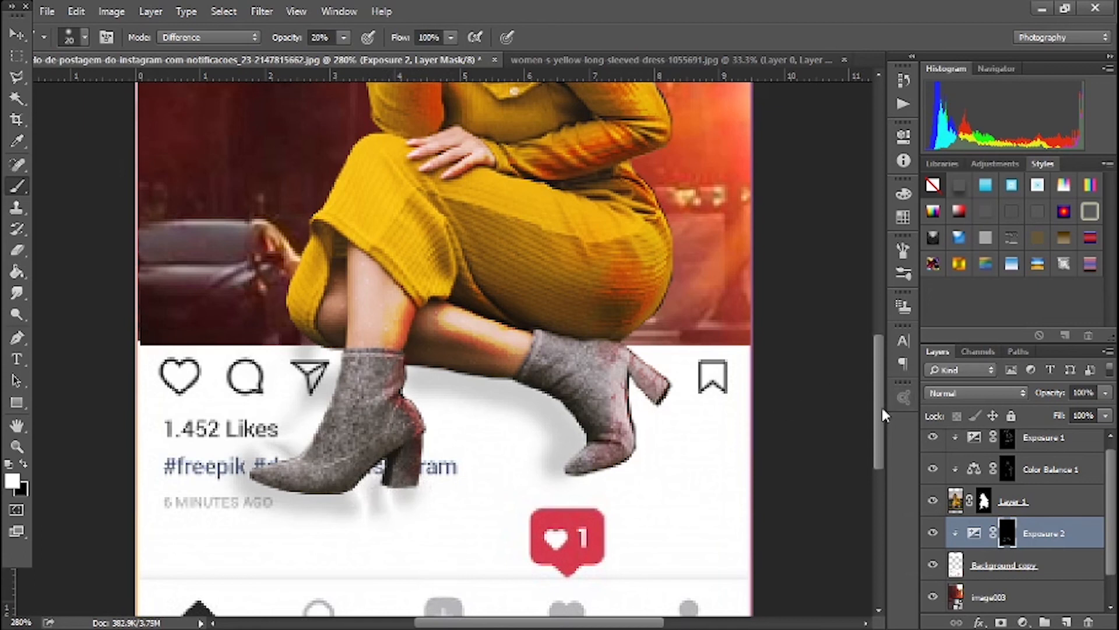
Deepen the shadows close to the legs and boots on the Exposure 2 mask with a 17 px brush at 67% opacity
drag(881, 430, 878, 404)
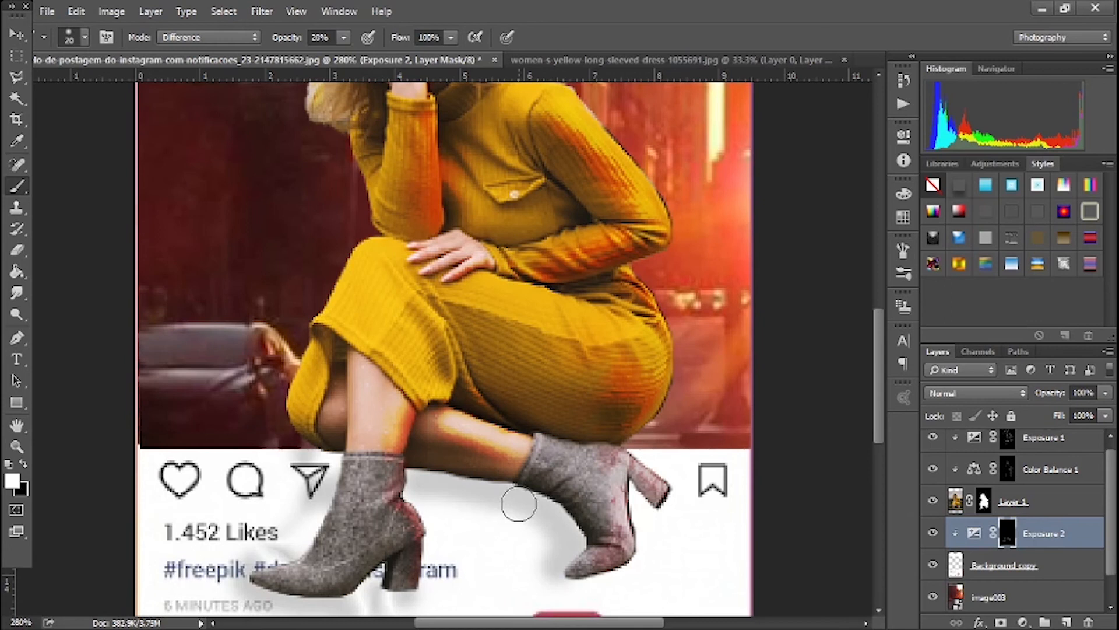
key(bracketleft)
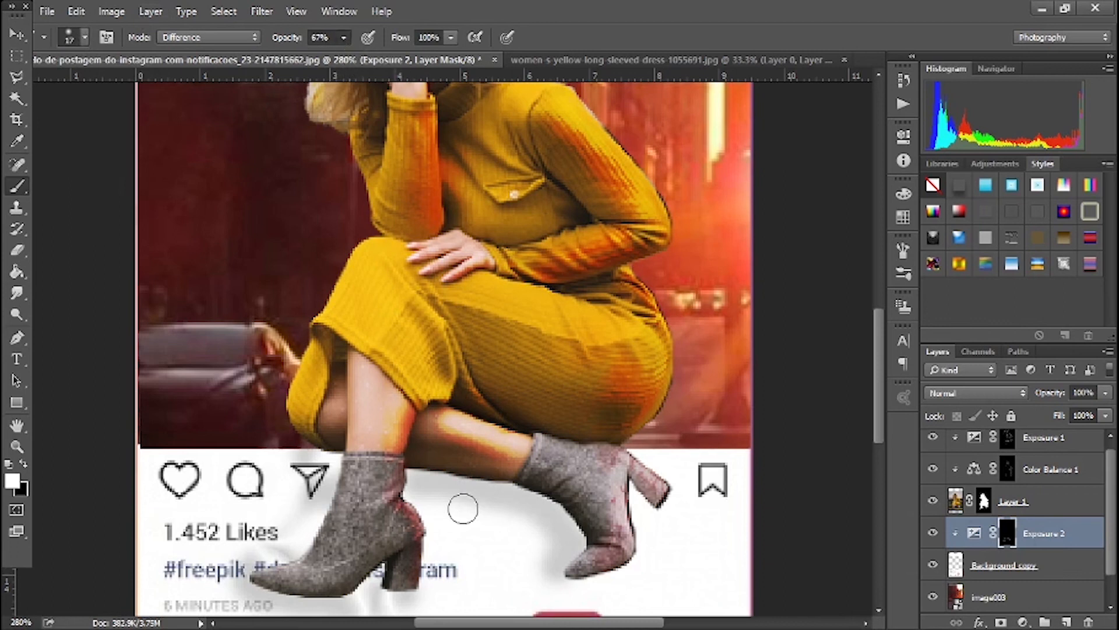
key(6)
key(7)
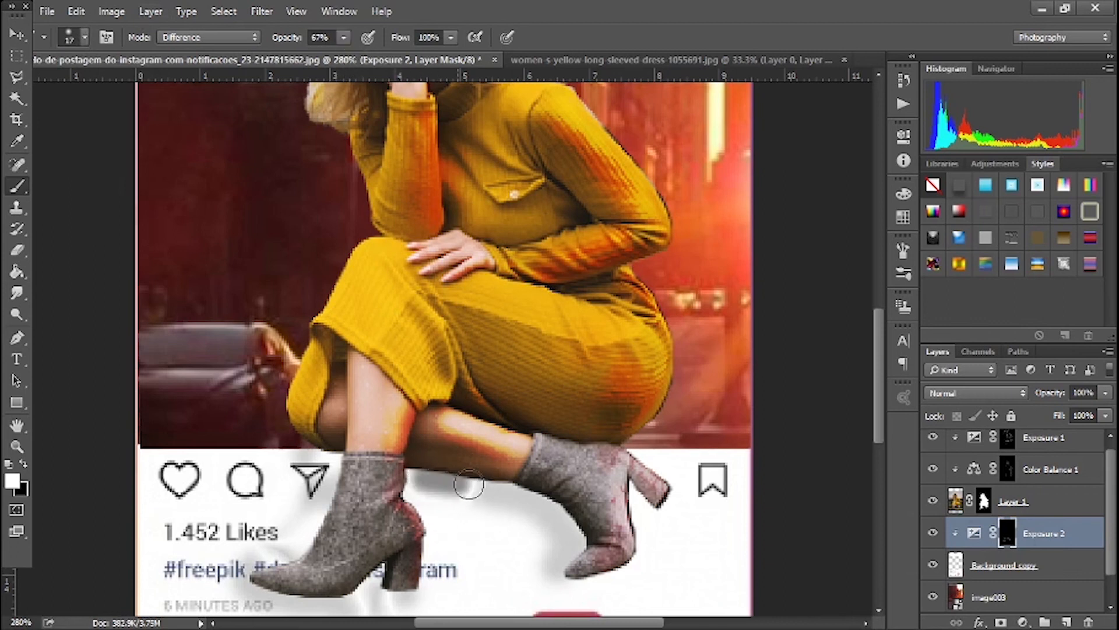
mouse_move(541, 508)
mouse_down()
mouse_move(573, 551)
mouse_move(568, 603)
mouse_up()
drag(416, 464, 422, 517)
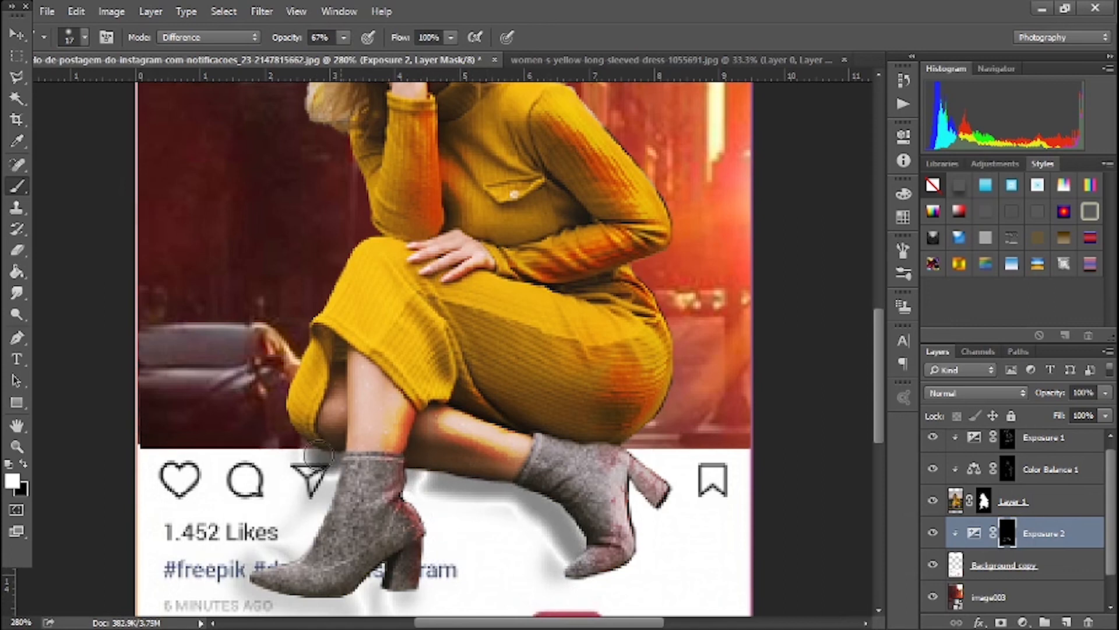
mouse_move(324, 509)
mouse_down()
mouse_move(294, 560)
mouse_move(260, 570)
mouse_move(264, 585)
mouse_move(351, 597)
mouse_move(369, 594)
mouse_move(374, 577)
mouse_move(402, 595)
mouse_move(455, 577)
mouse_up()
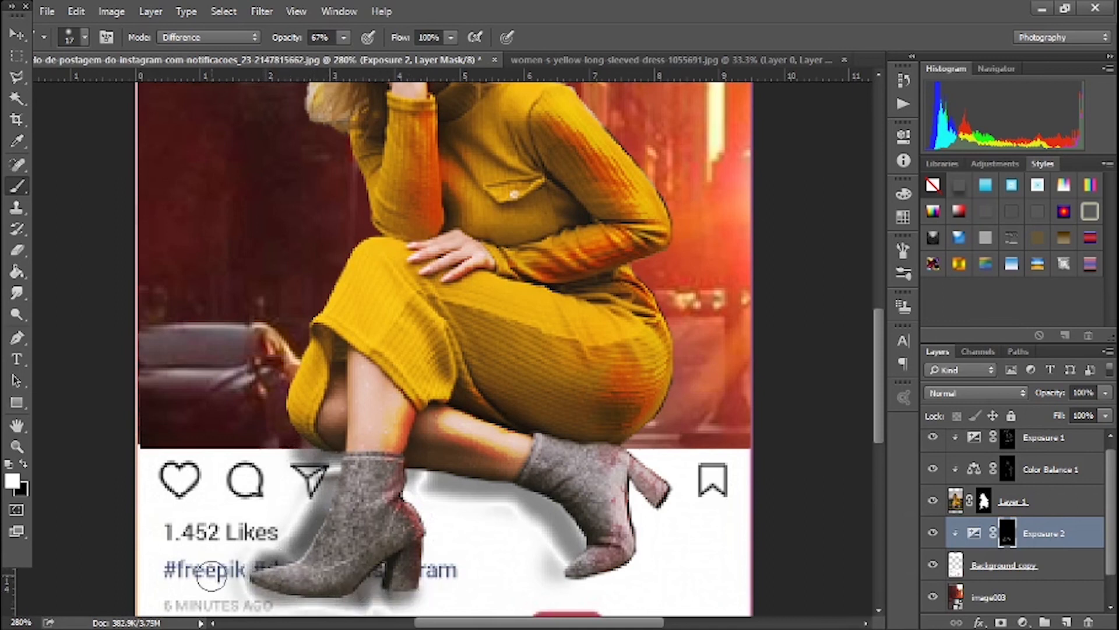
click(14, 620)
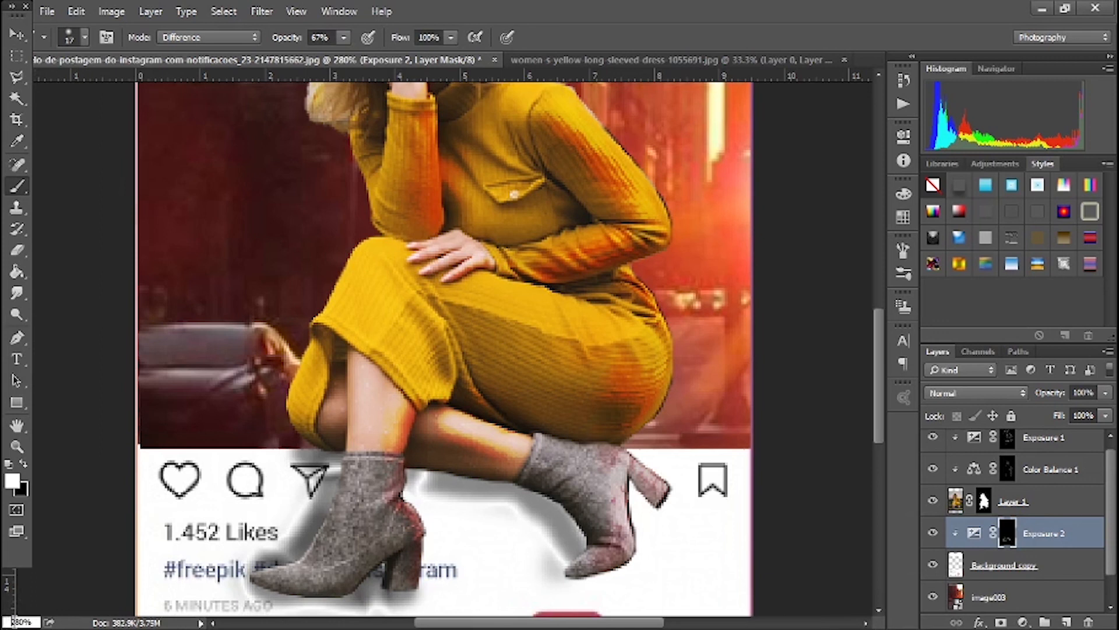
text(80)
key(Return)
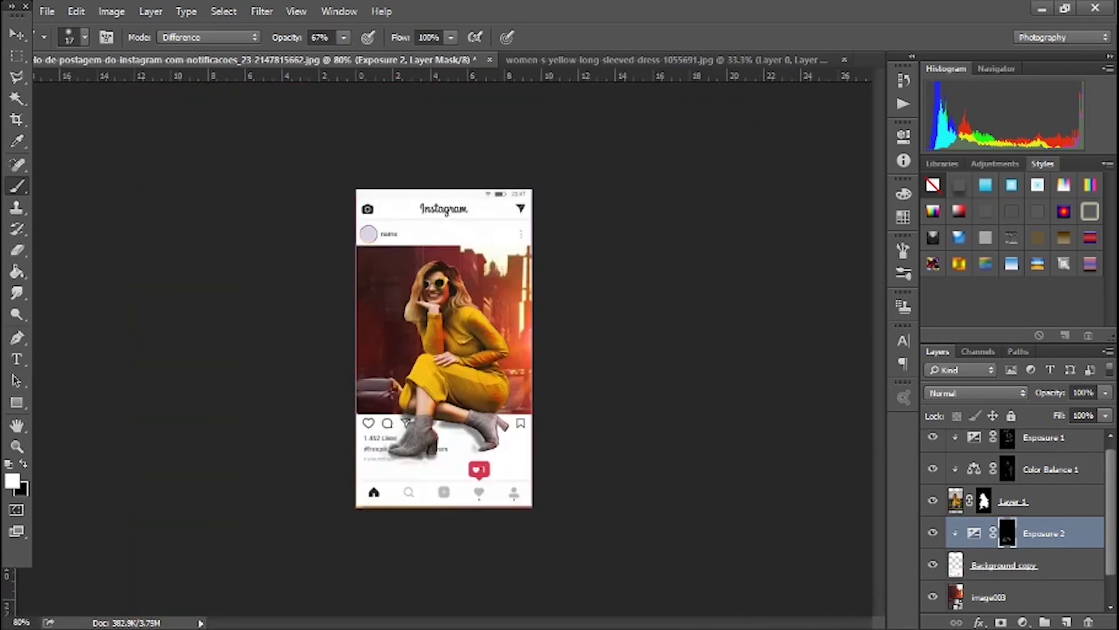